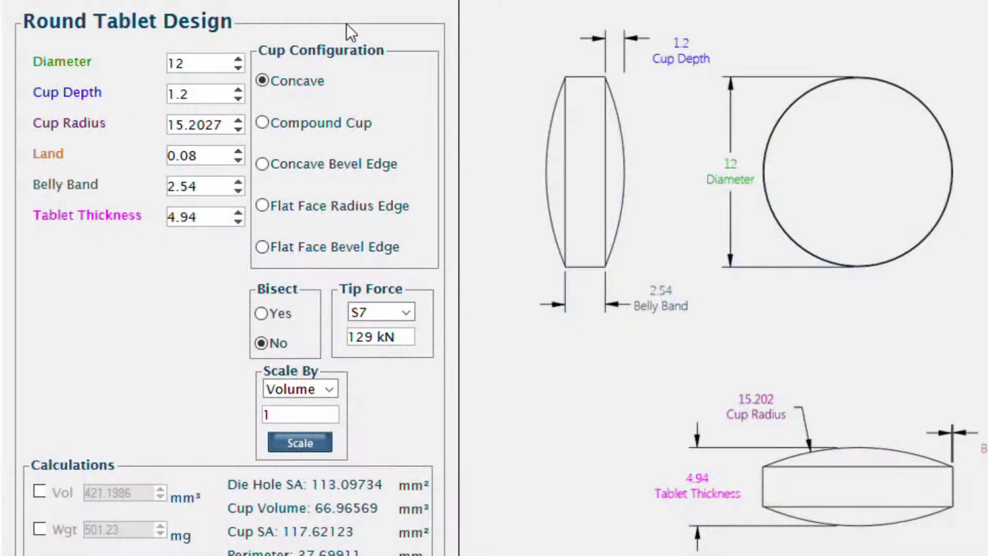
Step: Select the Land value on the 12 mm round concave tablet design for replacement
key("Tab")
Step: Set the round tablet's land to 0.125 and tablet thickness to 5.6
type(".125")
key("Tab")
key("Tab")
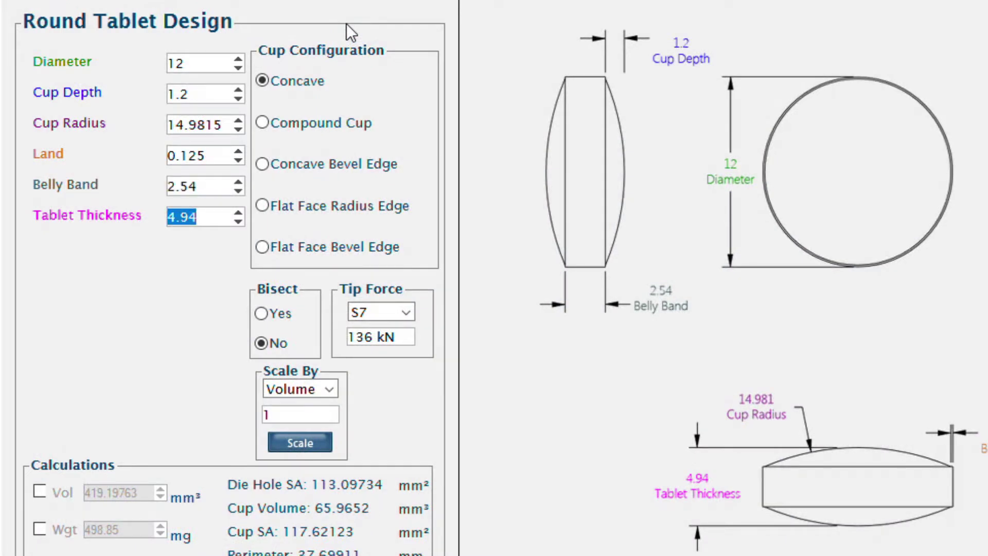
type("5.6")
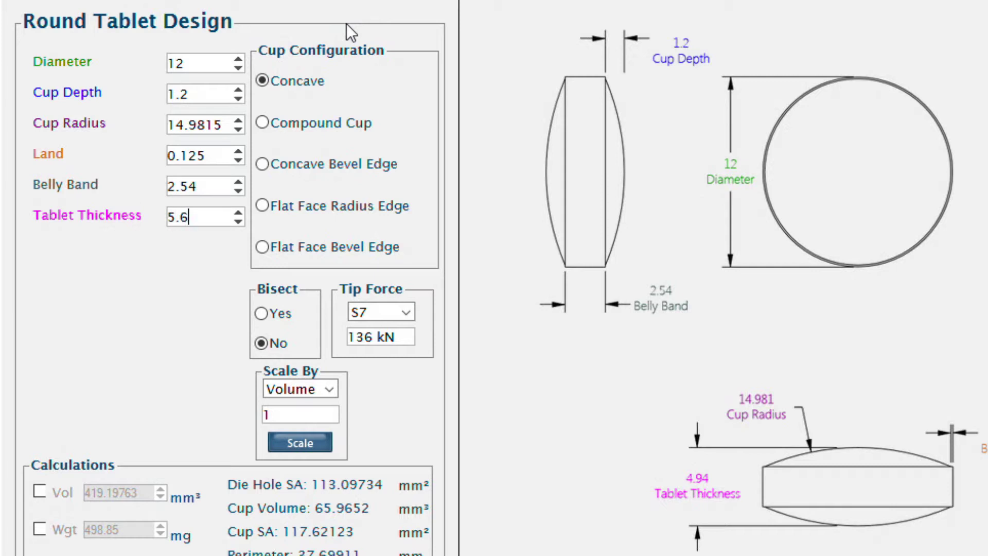
key("Return")
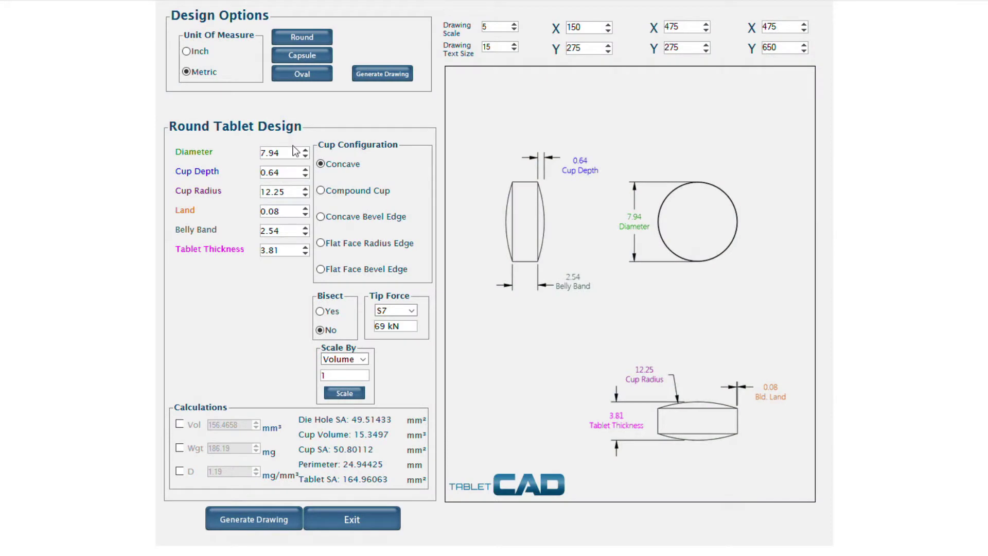
Step: Change the metric round design's diameter to 12 and redraw the views
double_click(295, 150)
type("12")
key("Tab")
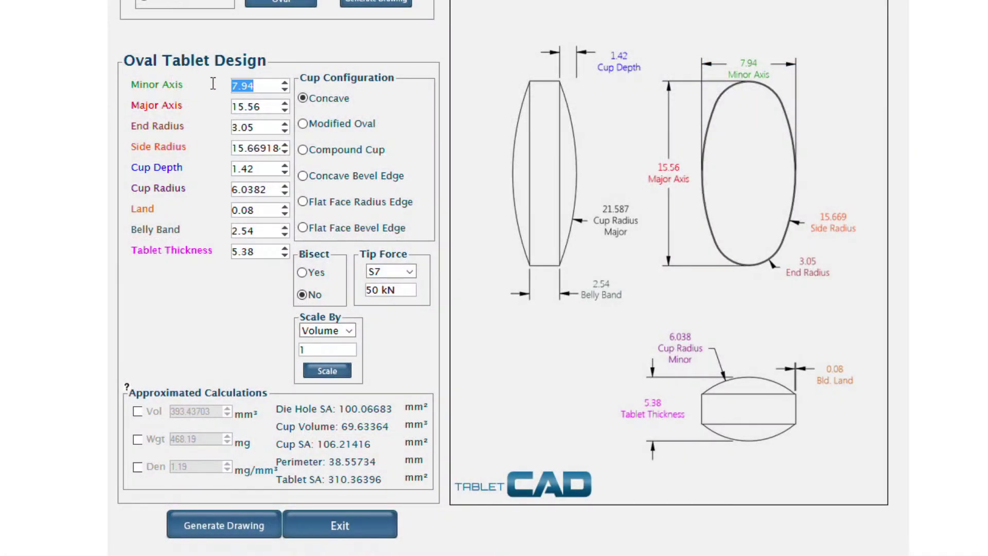
Step: Give the oval tablet an 8.5 minor axis, 19 major axis and 0.4 end radius
type("8.5")
key("Tab")
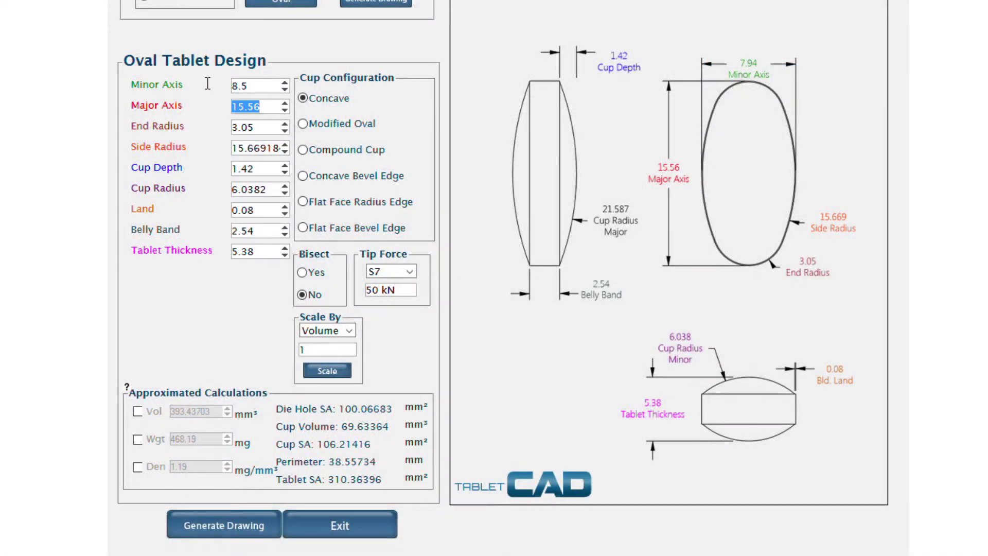
type("19")
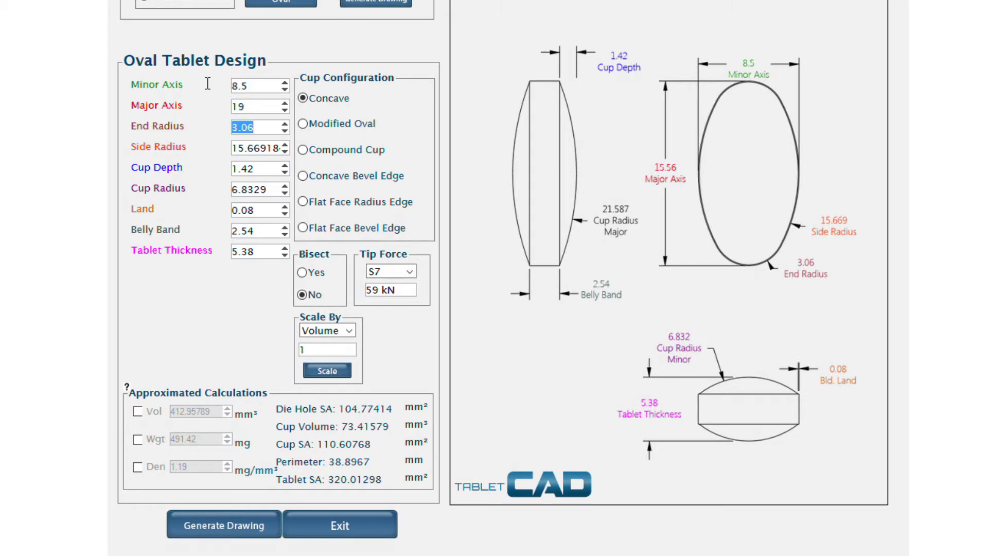
key("Tab")
type(".")
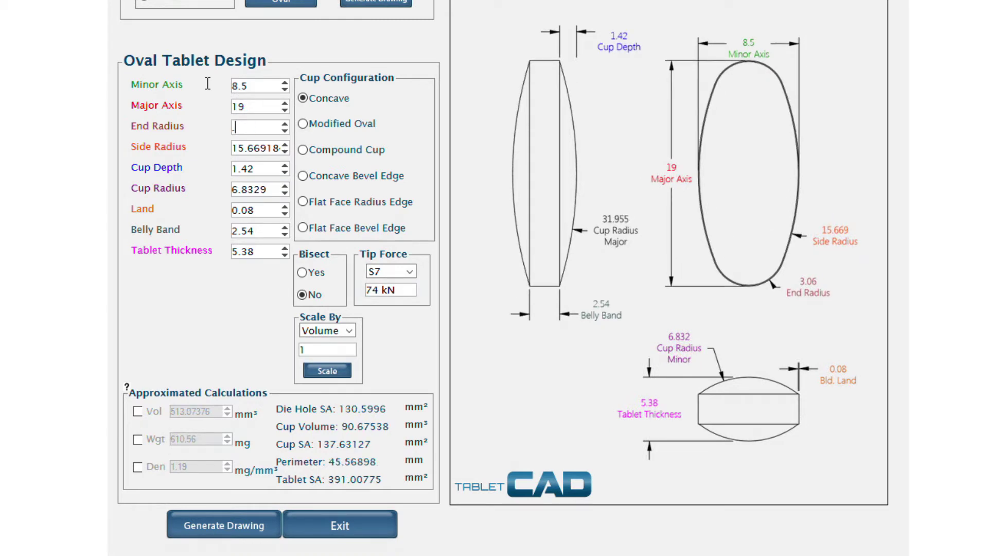
type("4")
key("Tab")
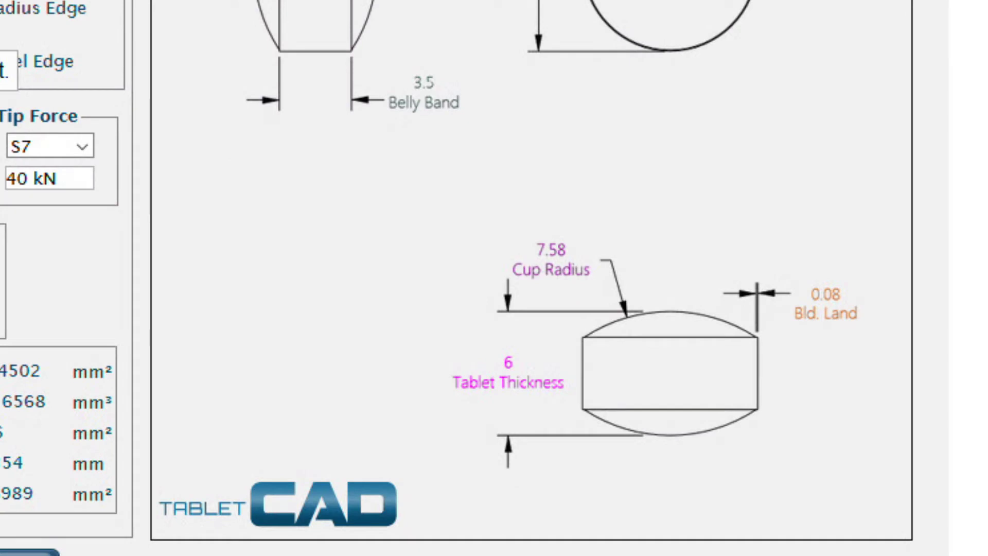
key("Tab")
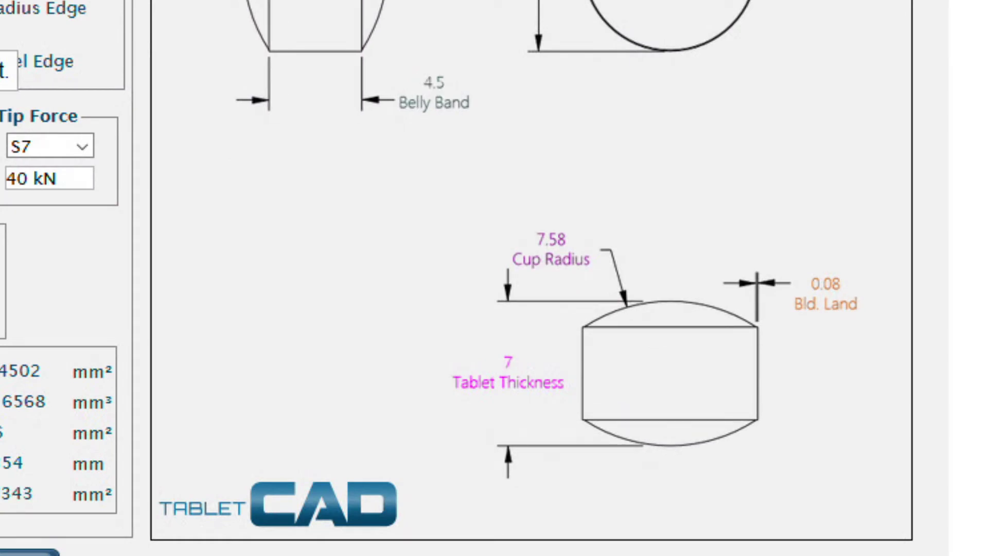
Step: Scale the capsule tablet by volume with factor 2, then with factor 0.5
type("2")
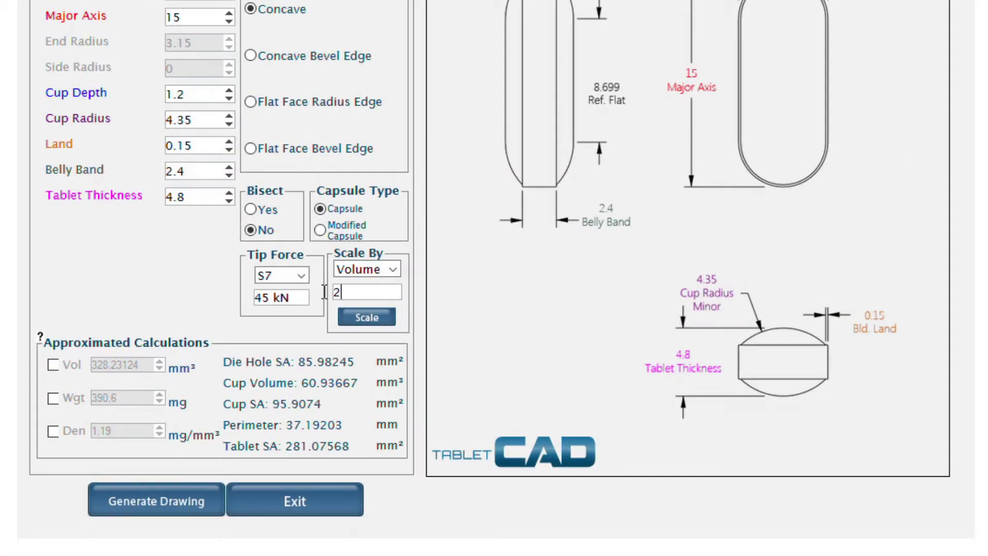
left_click(358, 321)
double_click(354, 291)
type("0.5")
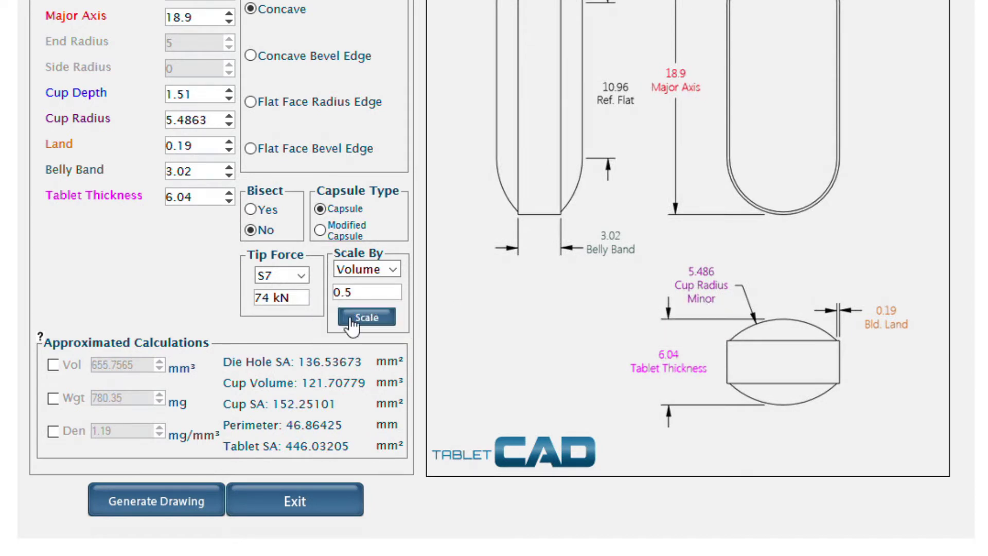
left_click(350, 323)
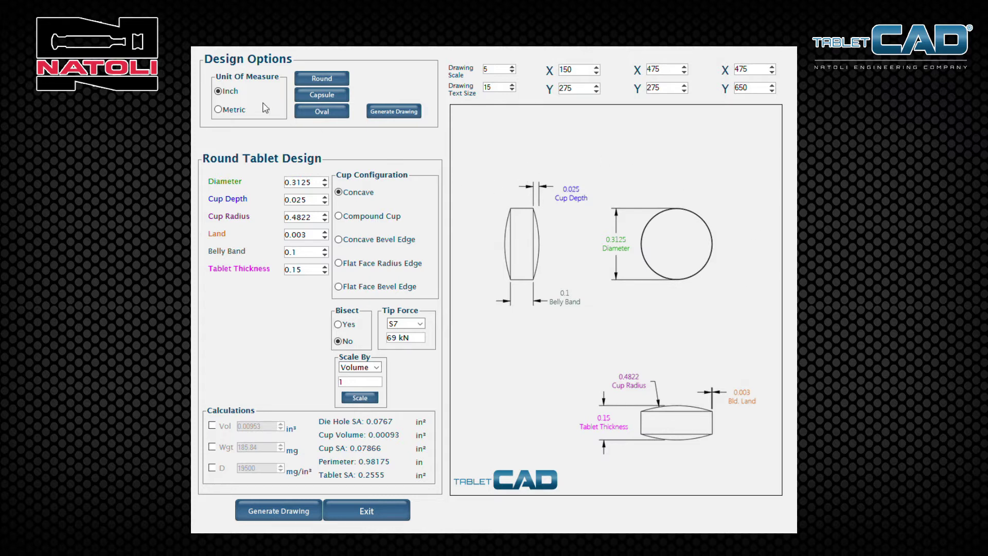
Step: Switch the round tablet's unit of measure to Metric, converting the diameter to 7.94
left_click(219, 110)
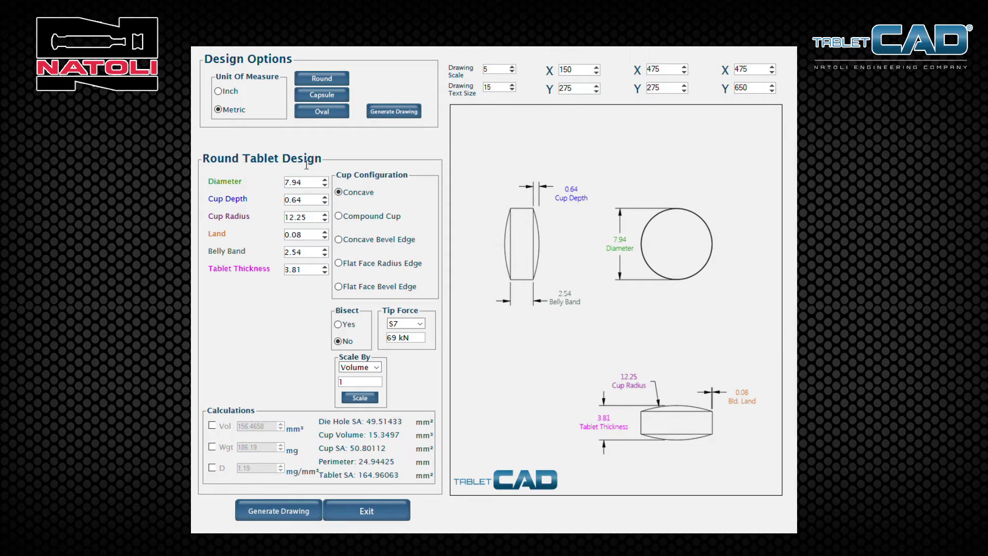
Step: Set the round tablet diameter to 12 mm and cup depth to 1.2
double_click(294, 181)
type("12")
key("Tab")
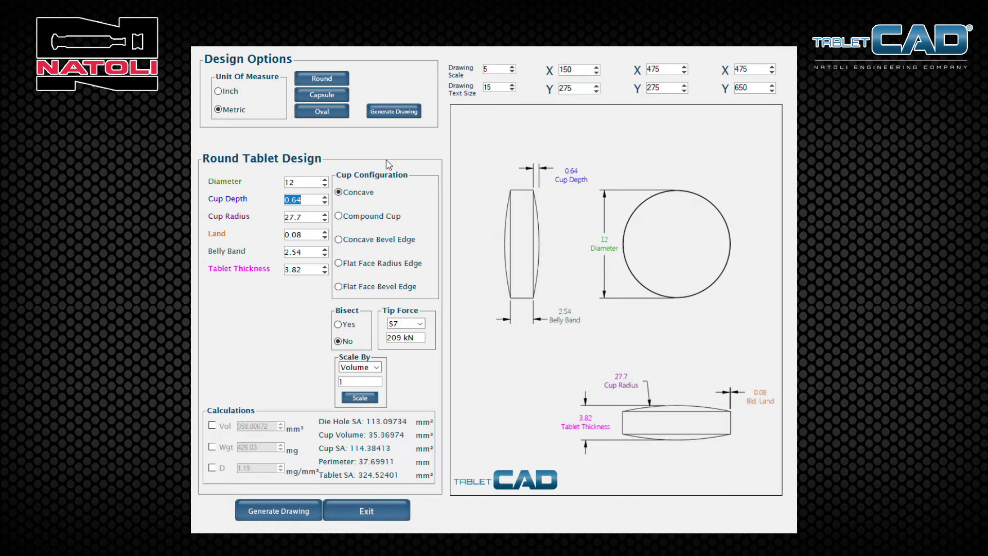
type("1.2")
key("Tab")
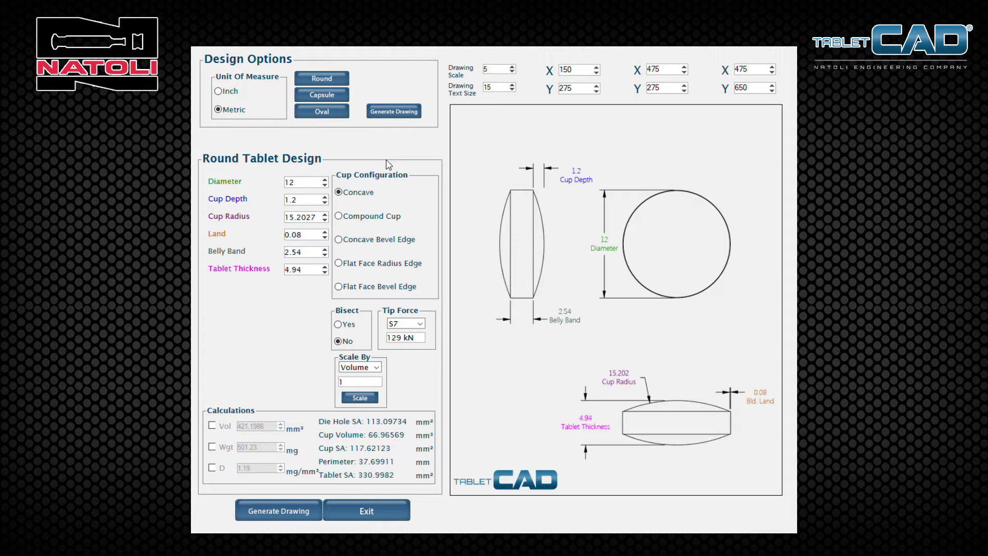
Step: Set the land to 0.125 and tablet thickness to 5.6
key("Tab")
type(".")
key("Tab")
key("Tab")
type("5")
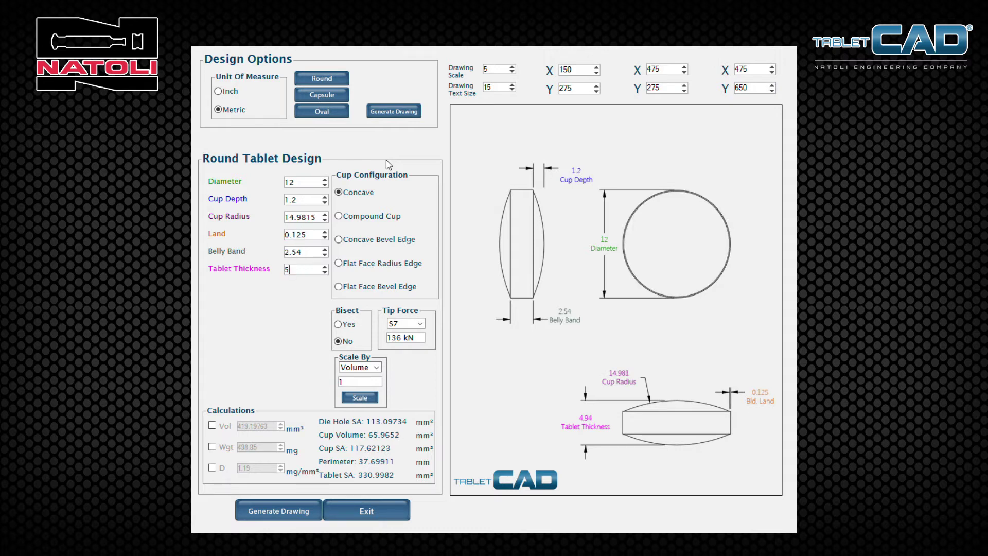
type(".6")
key("Tab")
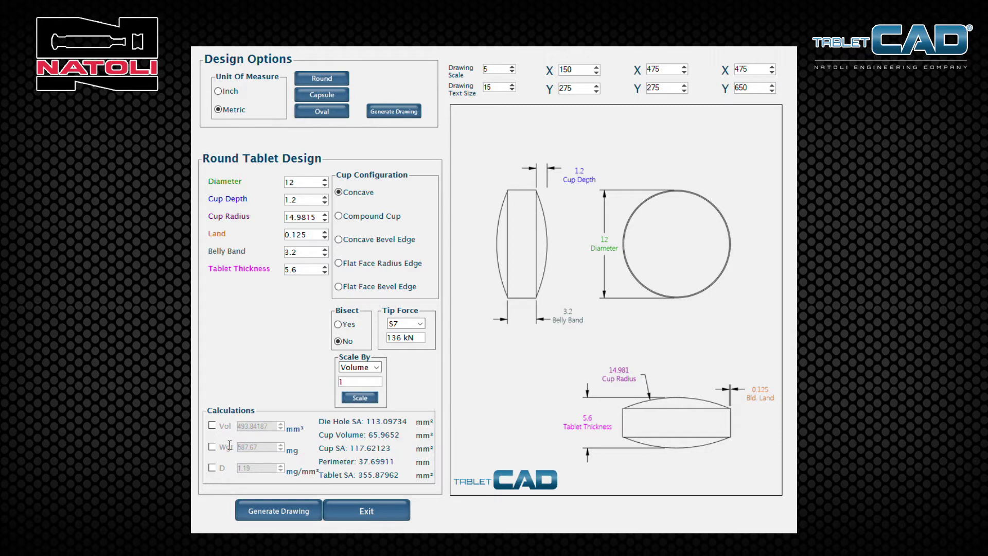
Step: Make volume and weight the driving inputs and set the target weight to 651.87 mg
mouse_move(222, 480)
left_click(211, 425)
left_click(212, 446)
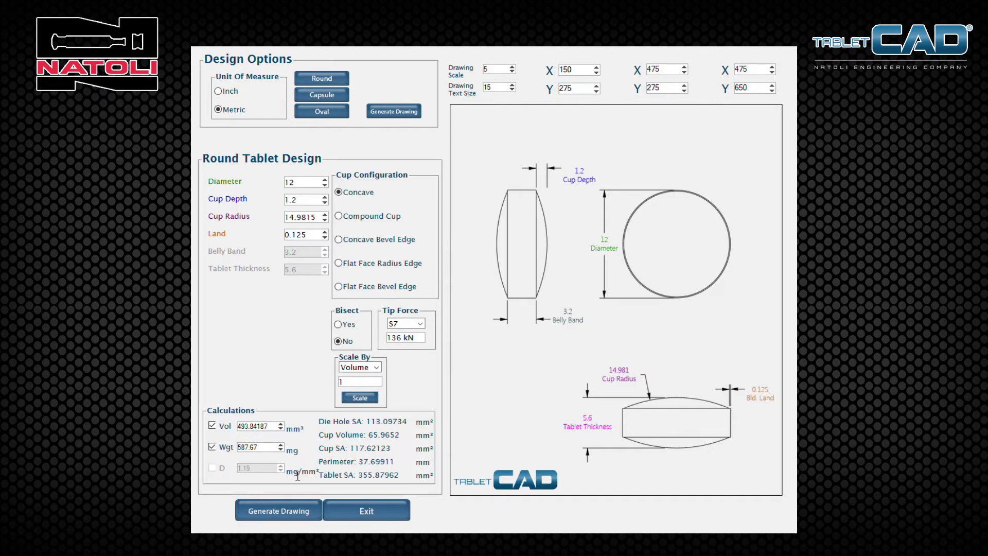
left_click_drag(260, 447, 201, 447)
type("650")
key("shift+Tab")
Step: Add a cut-through bisect to the round tablet using the suggested bisect dimensions
mouse_move(267, 472)
left_click(338, 325)
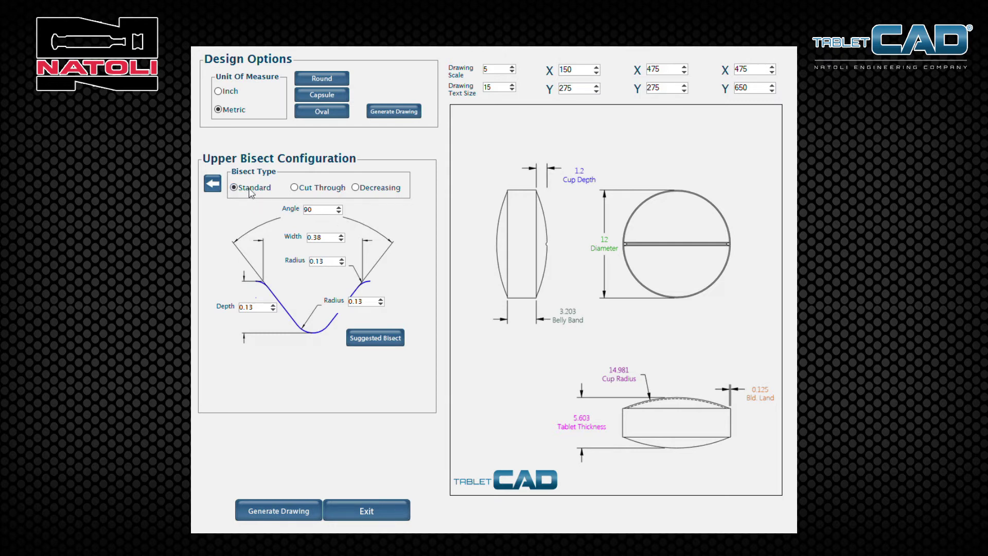
left_click(295, 188)
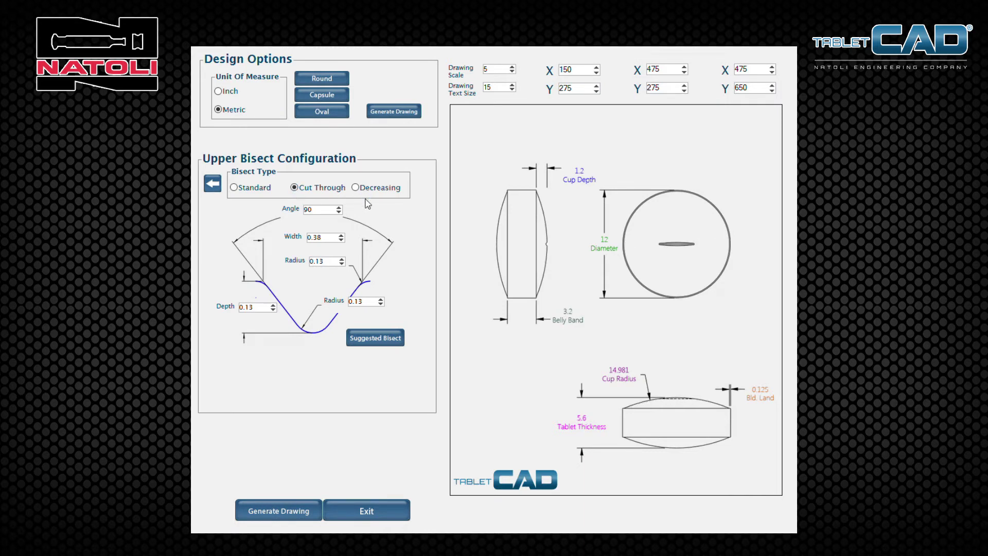
left_click(367, 340)
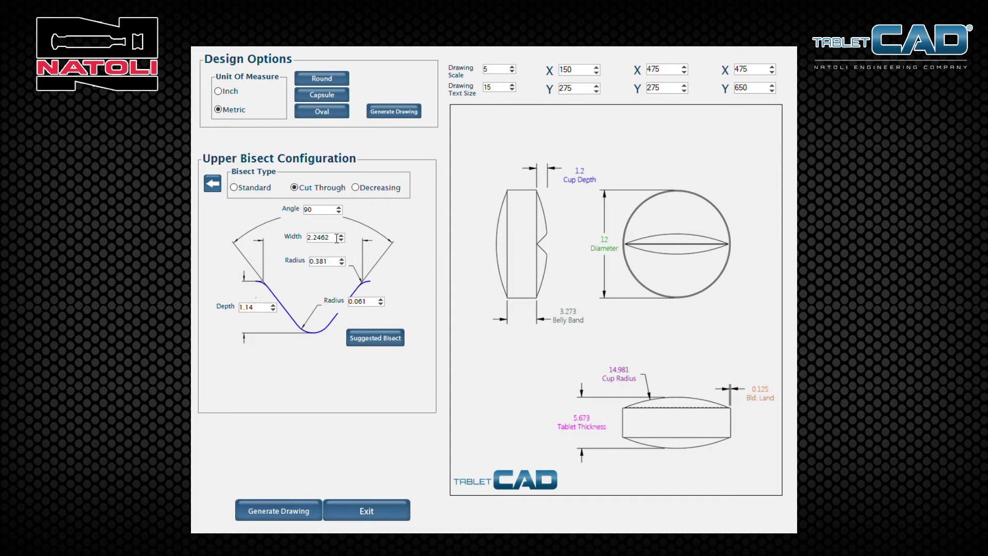
Step: Change the bisect width to 3 and depth to 2, then return to the design
left_click_drag(337, 239, 296, 238)
type("3")
double_click(268, 307)
type("2")
key("Tab")
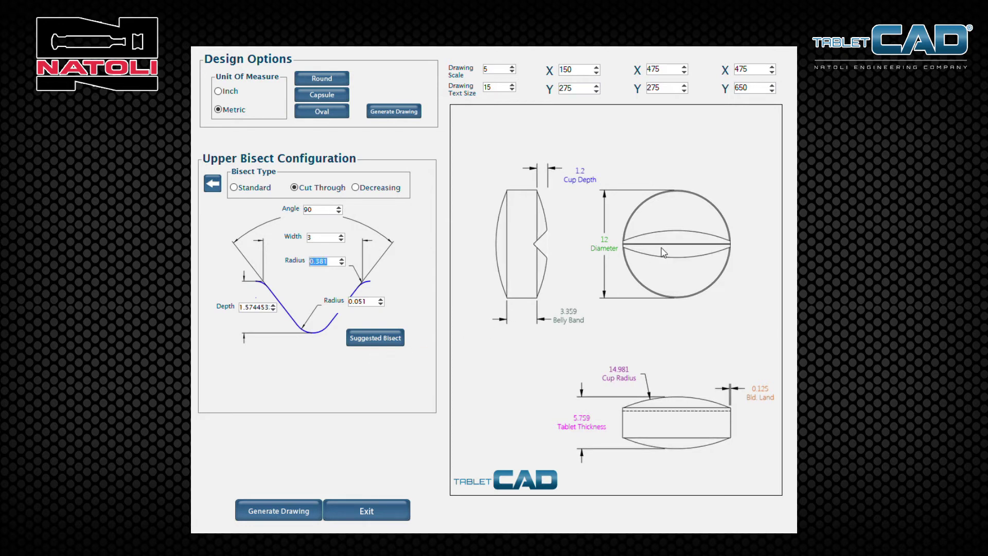
left_click(212, 183)
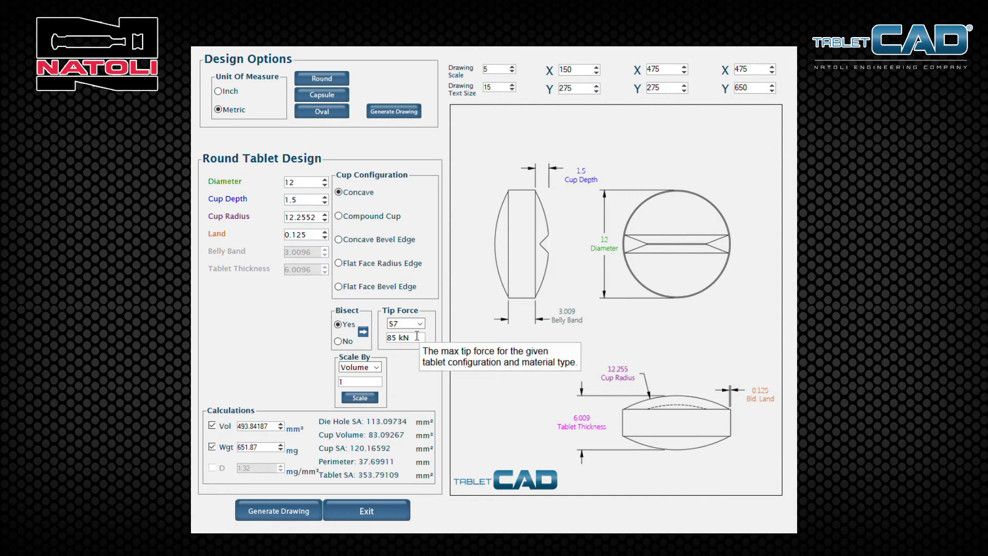
Step: Rate tip force for D2 steel and scale the tablet to half volume
left_click(419, 323)
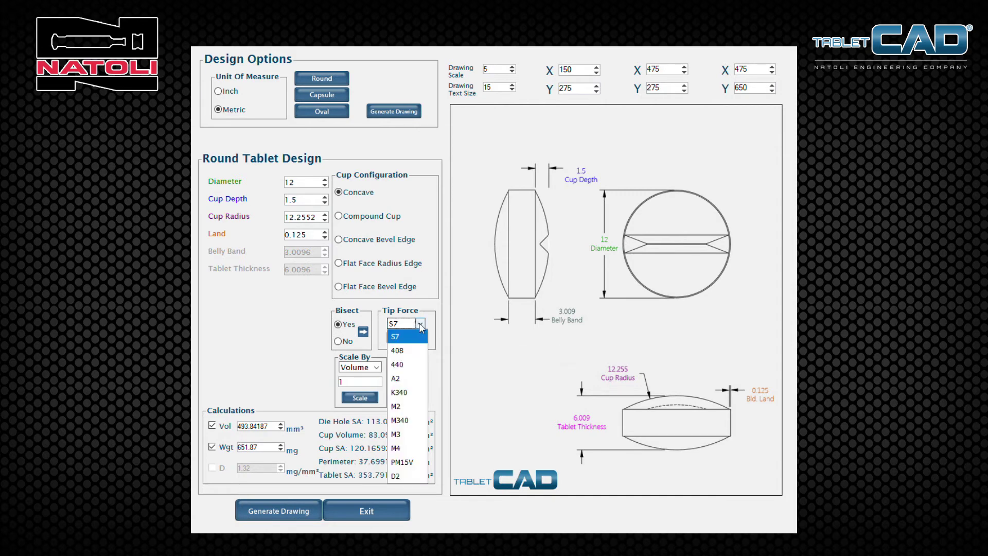
left_click(399, 477)
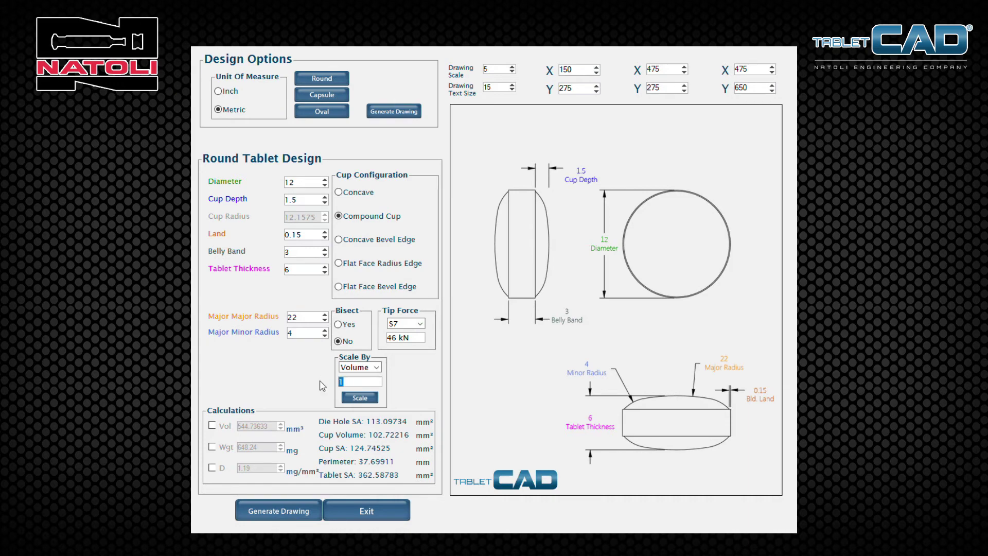
left_click(355, 400)
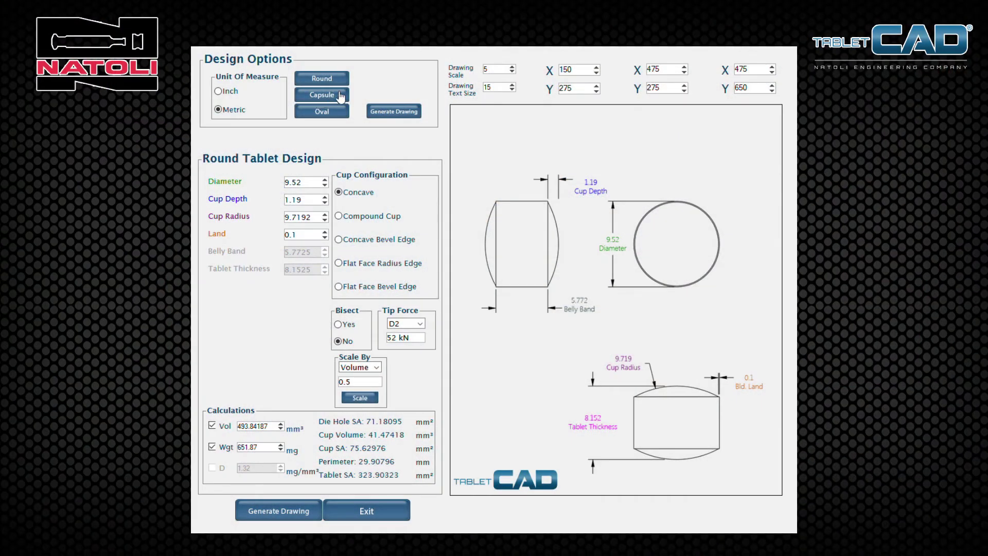
Step: Switch to the capsule design, then to the 8 × 16 oval tablet design
left_click(338, 96)
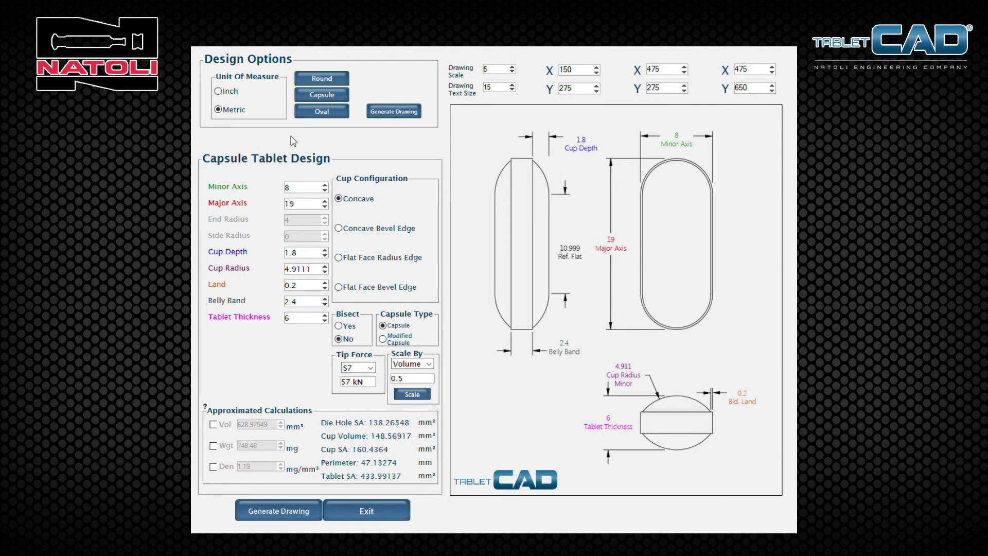
left_click(341, 114)
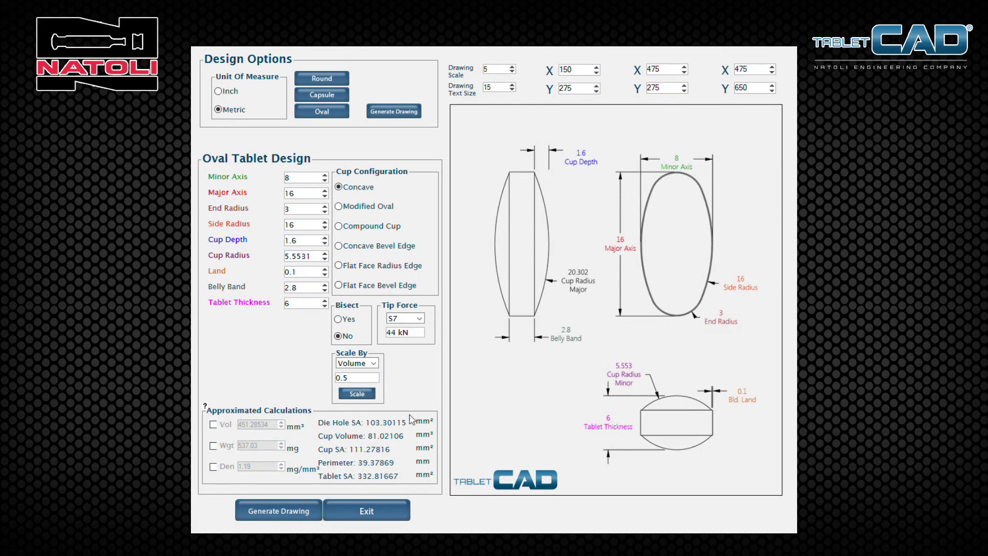
Step: Request the oval tablet's drawing for emailing and acknowledge the notification with Ok
left_click(286, 512)
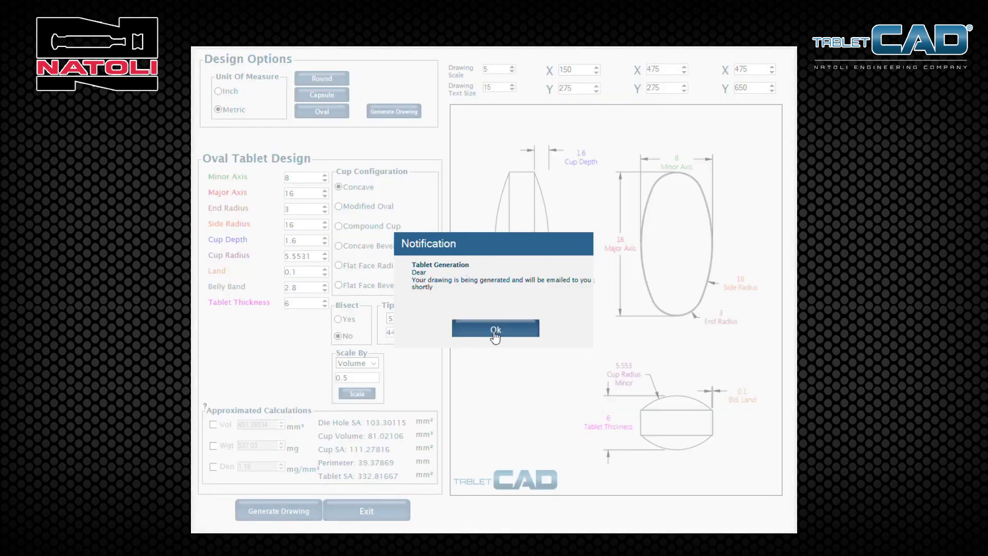
left_click(496, 330)
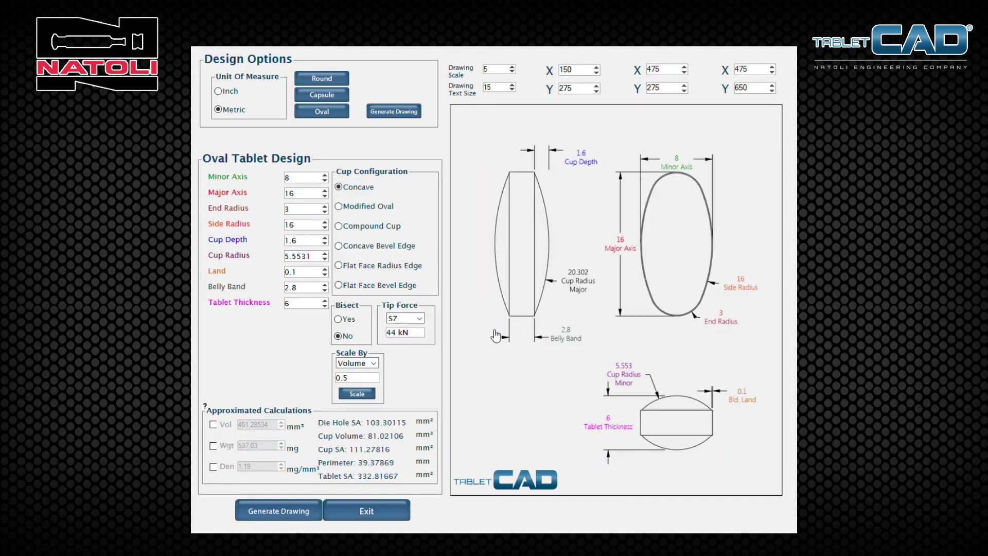